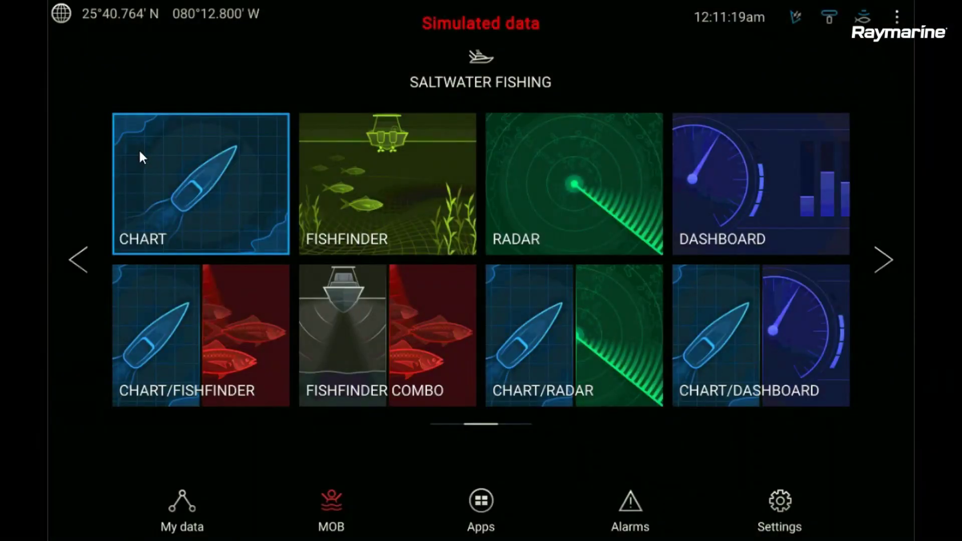
Step: Open the Chart app's Page settings and start editing its data overlays
left_click(140, 152)
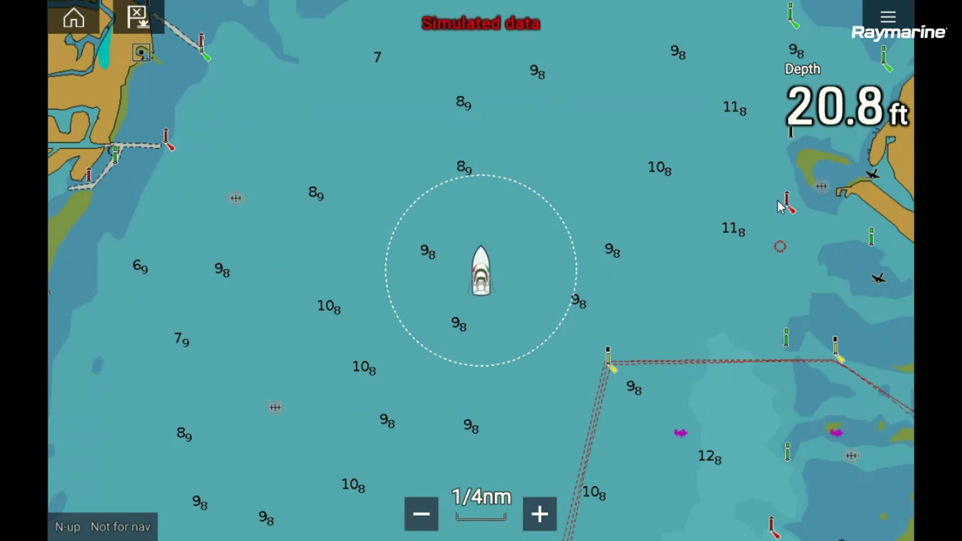
left_click(793, 126)
left_click(884, 22)
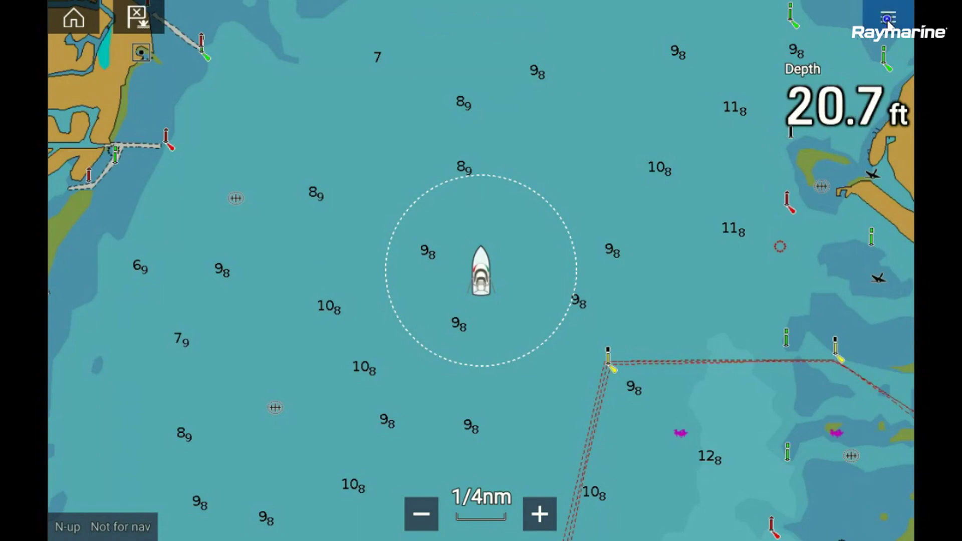
left_click(809, 305)
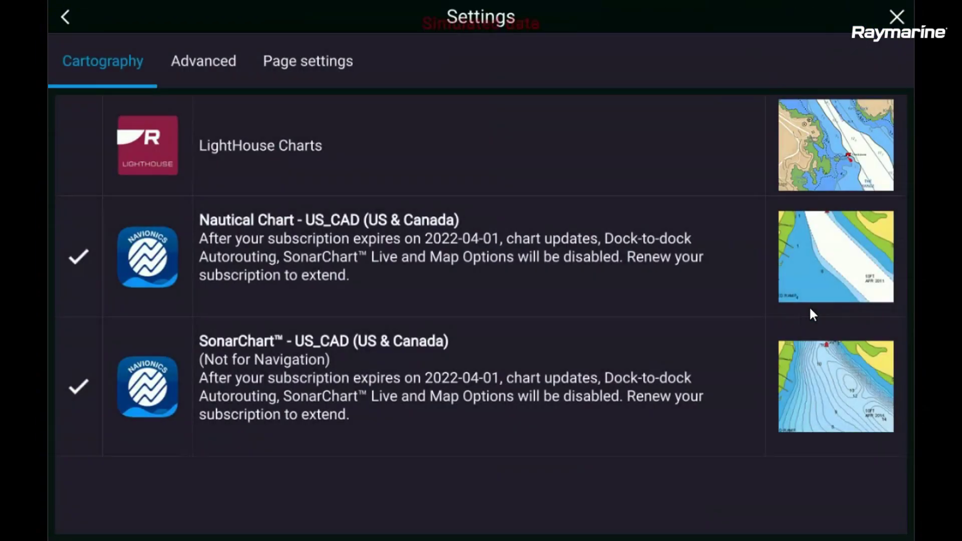
left_click(462, 64)
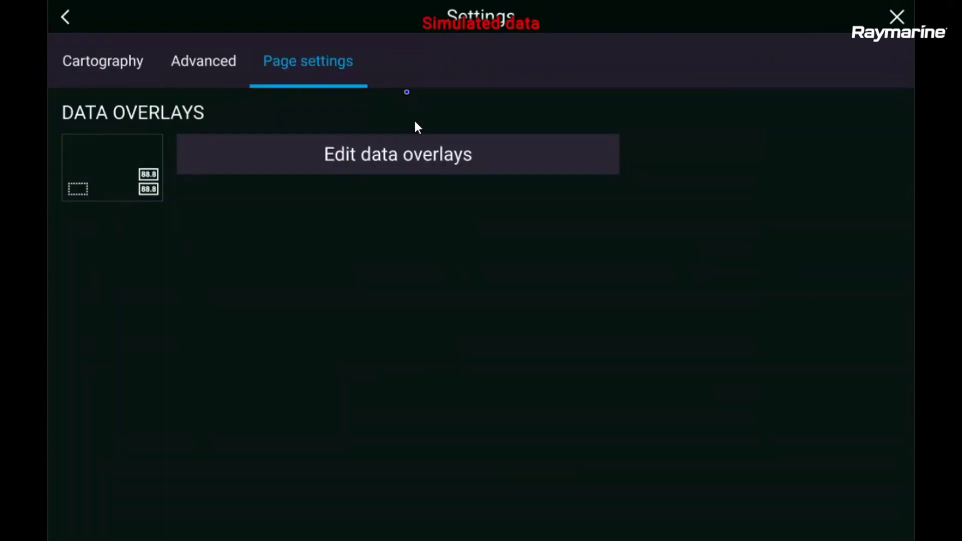
left_click(415, 158)
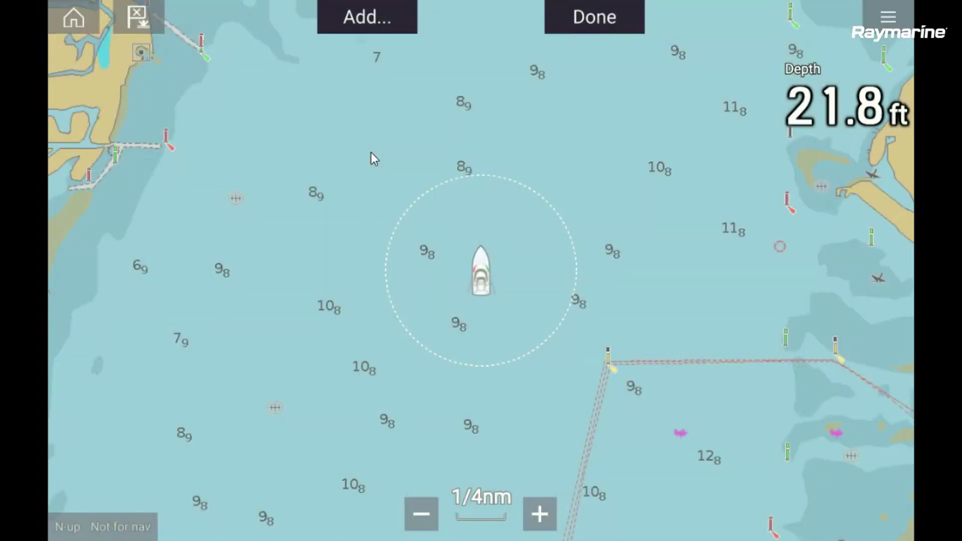
Step: Add an Environment > Water temp data overlay beside the Depth readout on the chart
left_click(366, 20)
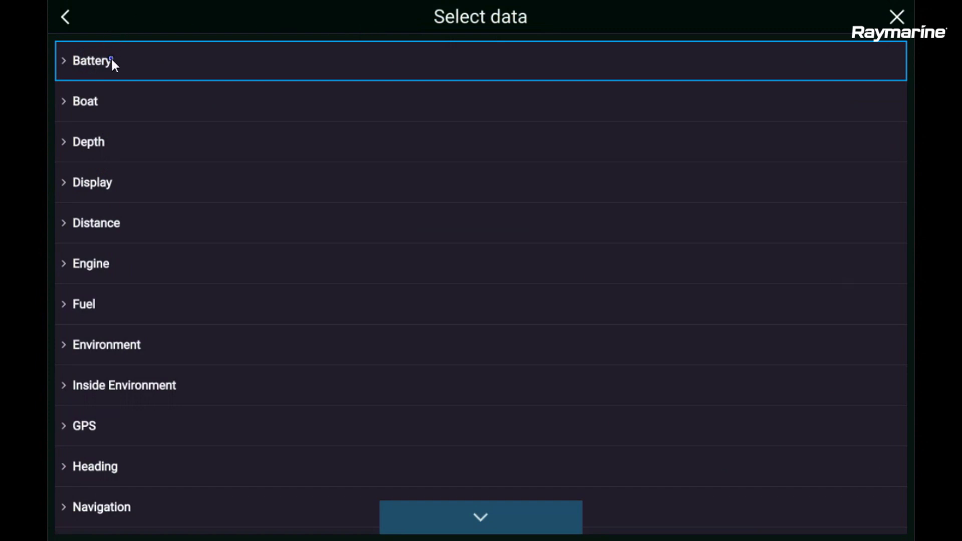
left_click(104, 107)
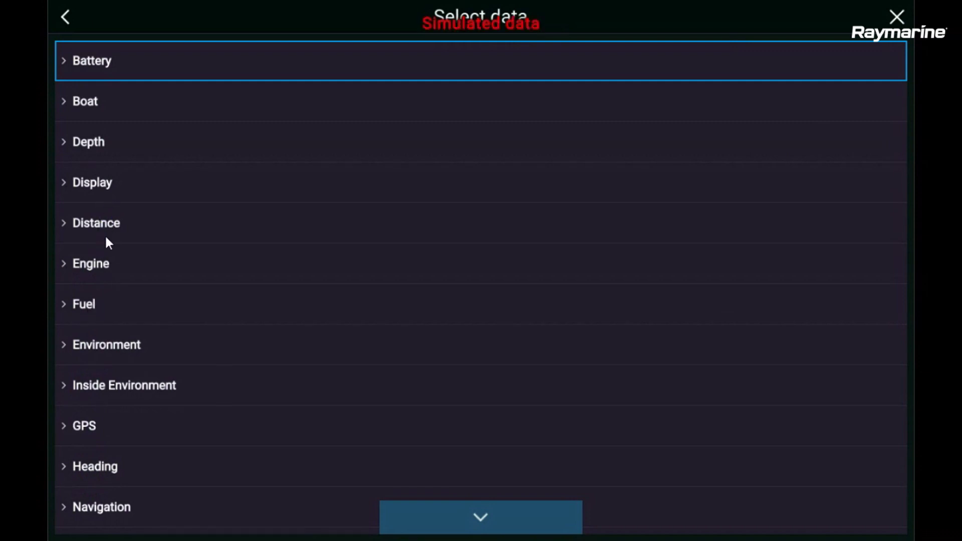
left_click(68, 351)
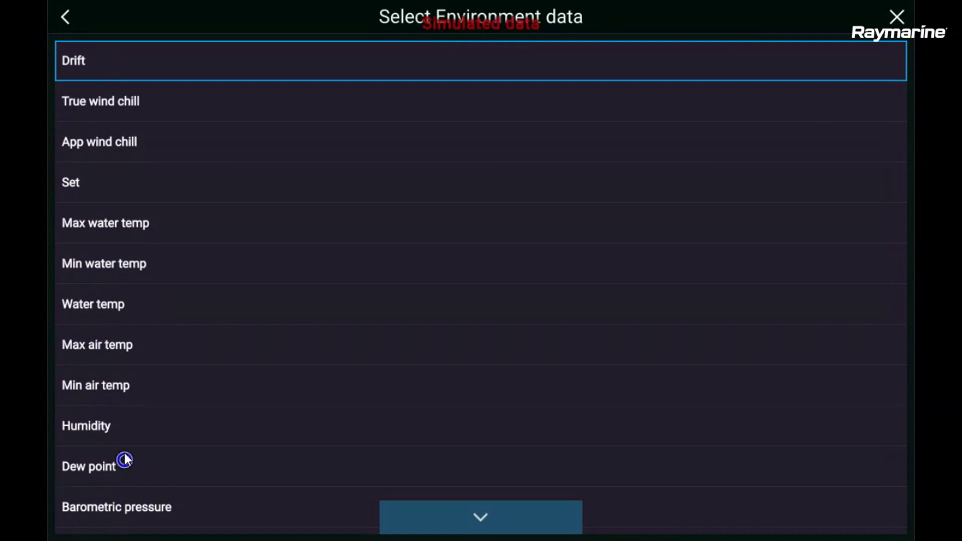
left_click(104, 303)
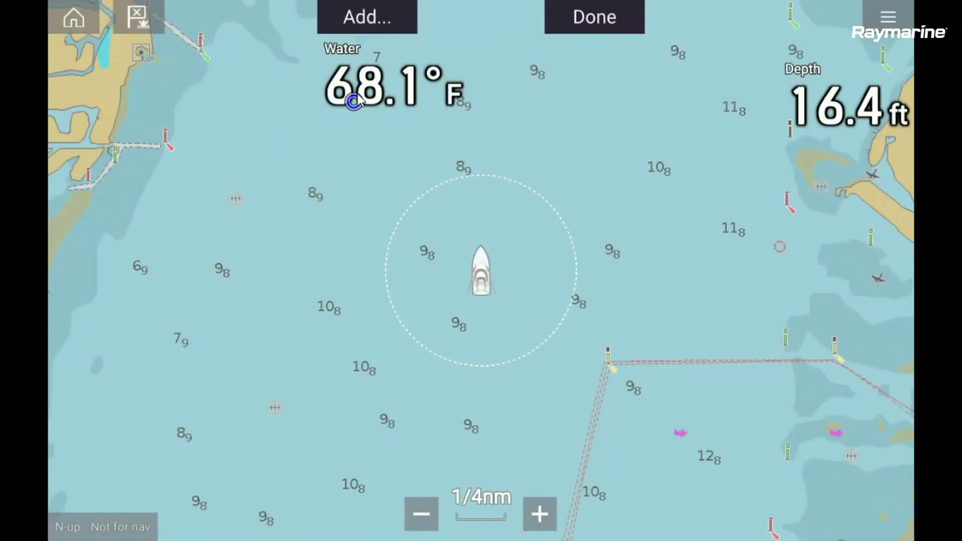
Step: Resize the water temperature readout to Extra large
left_click_drag(348, 125, 910, 383)
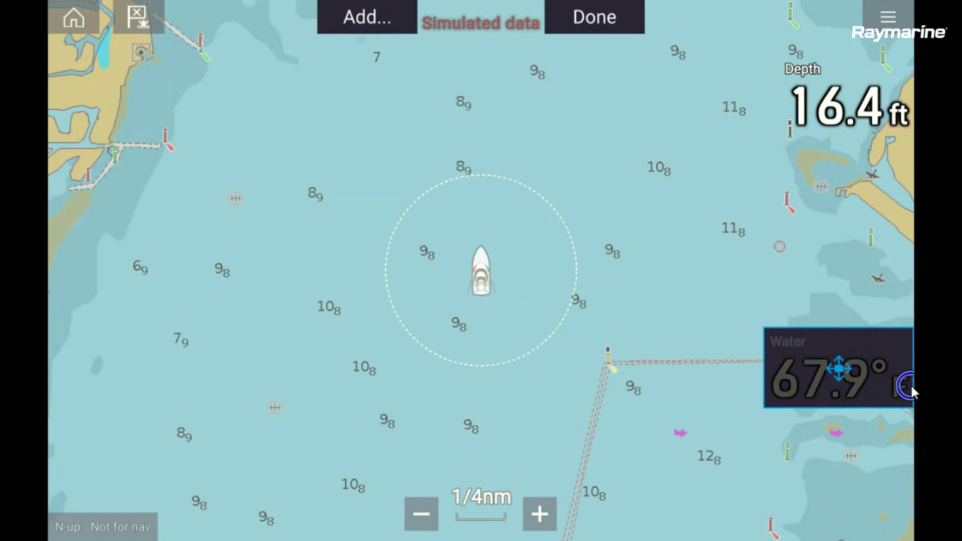
left_click(742, 408)
left_click(801, 389)
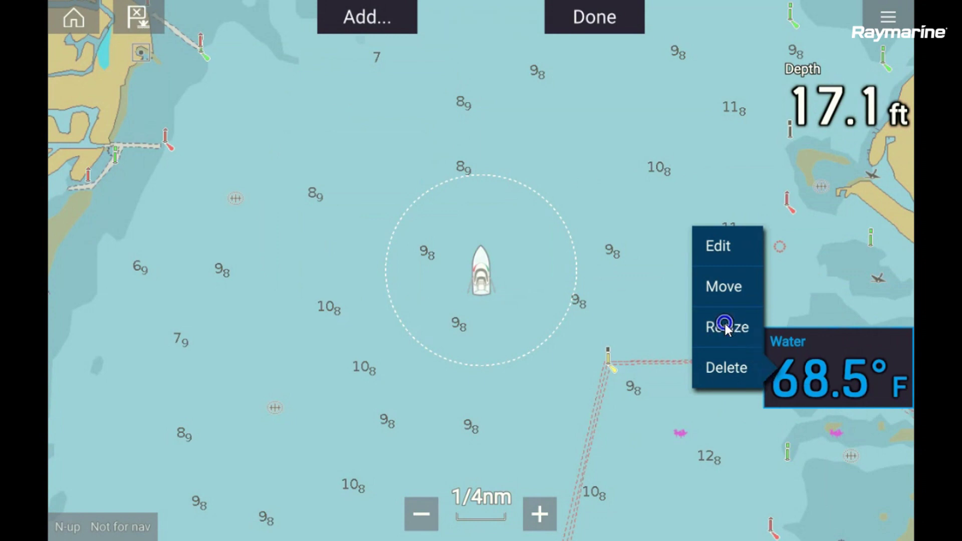
left_click(725, 325)
left_click(626, 267)
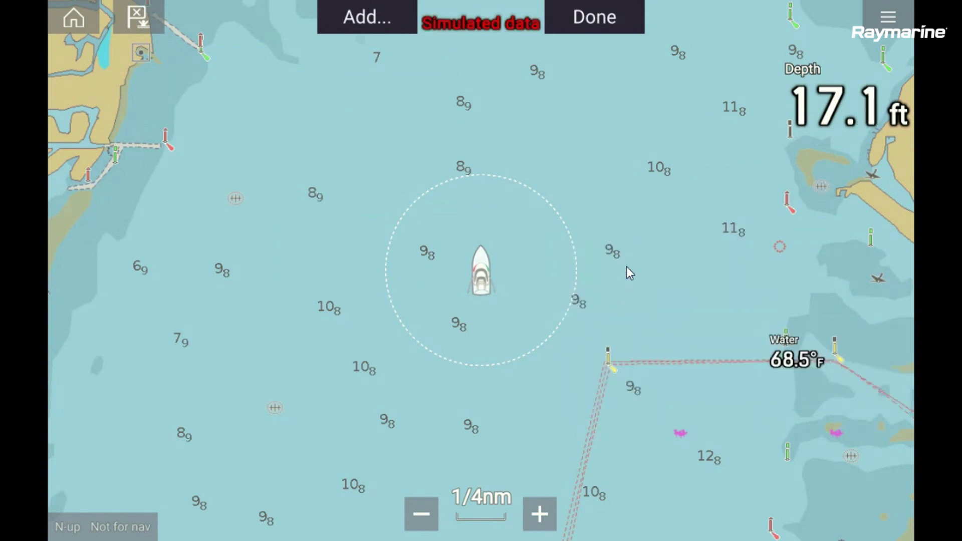
left_click(795, 349)
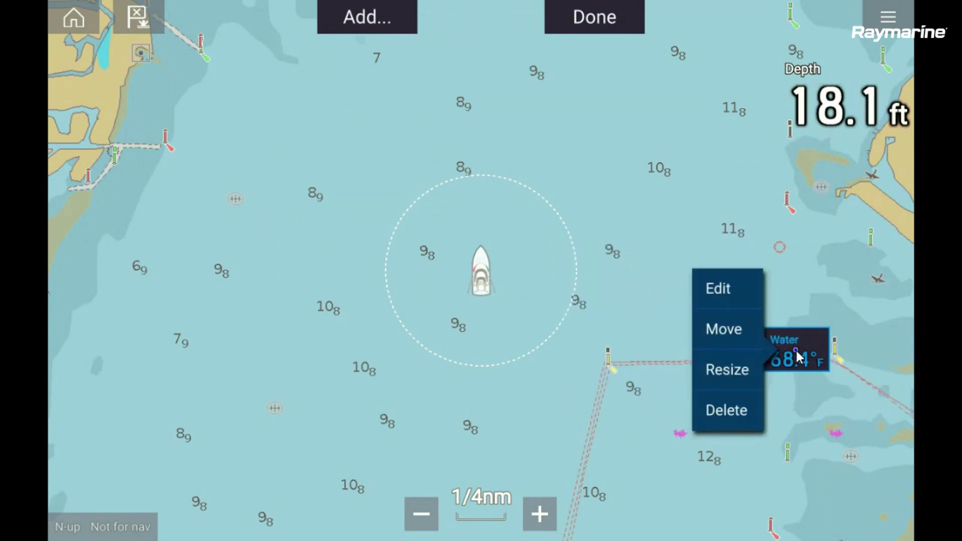
left_click(722, 368)
left_click(632, 371)
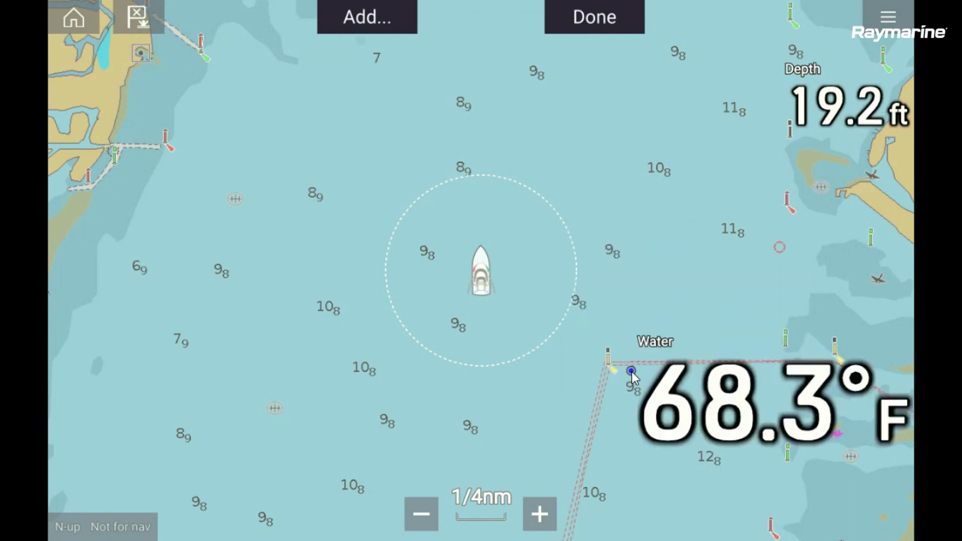
Step: Place the enlarged water temperature readout in the lower-left corner and finish overlay editing
left_click_drag(729, 415, 619, 339)
left_click_drag(508, 298, 6, 461)
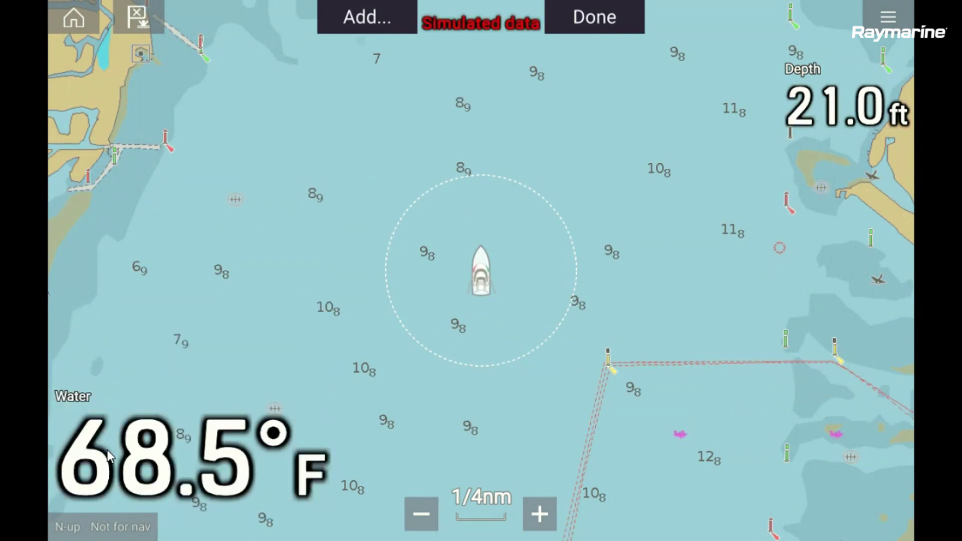
left_click(228, 267)
left_click(211, 399)
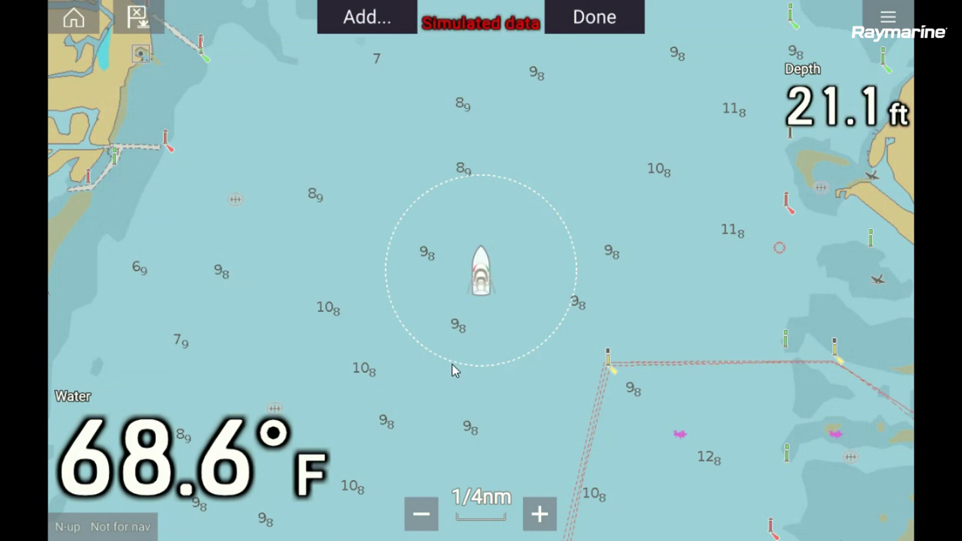
left_click(608, 23)
left_click(326, 298)
left_click(184, 379)
left_click(269, 417)
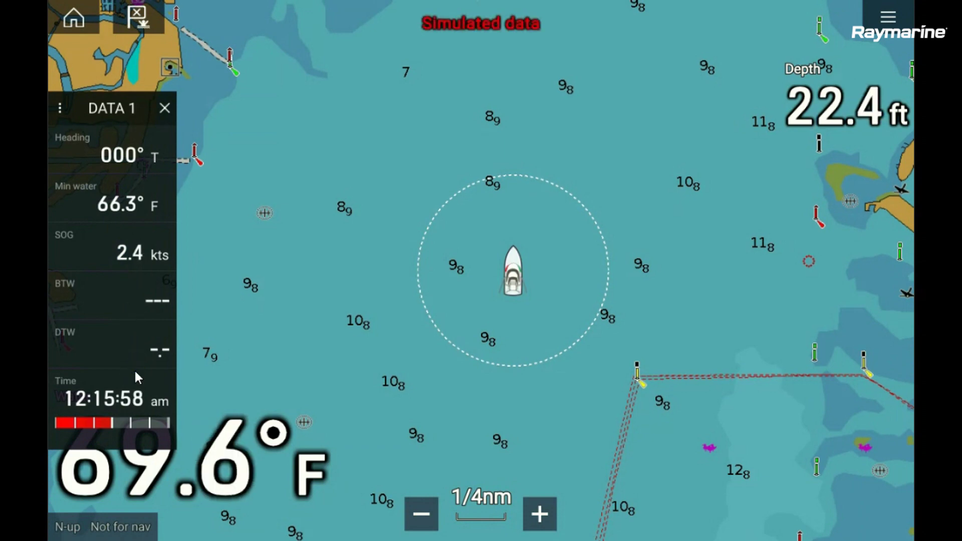
Step: Change the DATA 1 top field from Heading to GPS Vessel position, then call up Min water's edit option
left_click(131, 153)
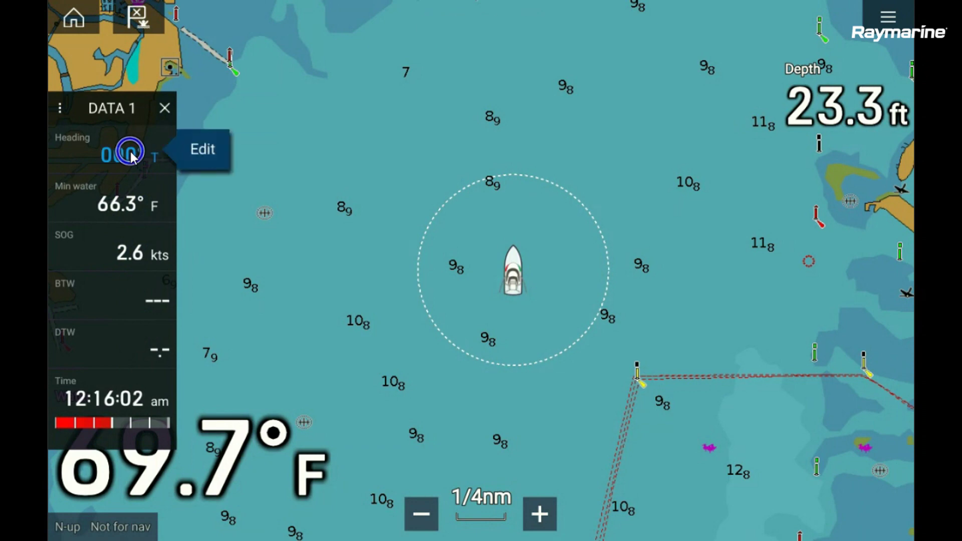
left_click(196, 147)
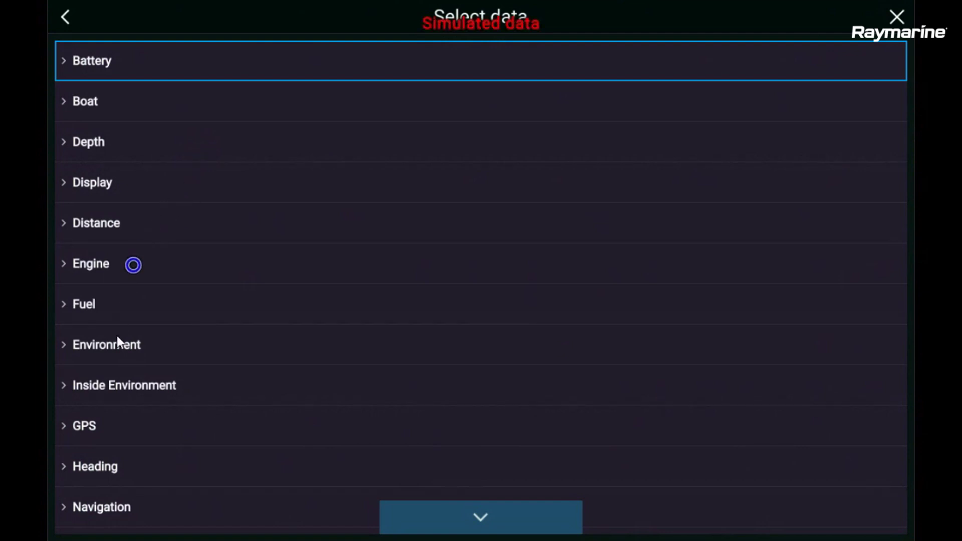
left_click(81, 427)
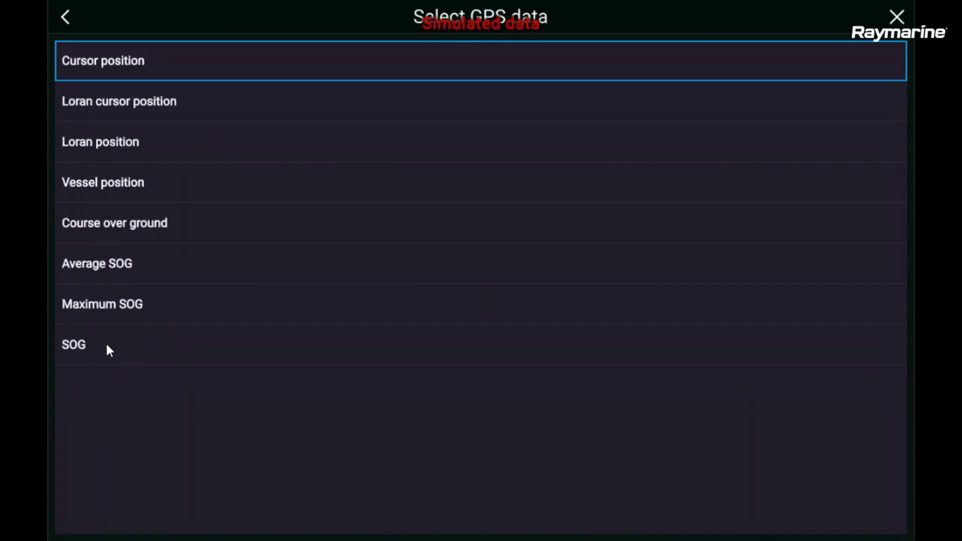
left_click(90, 181)
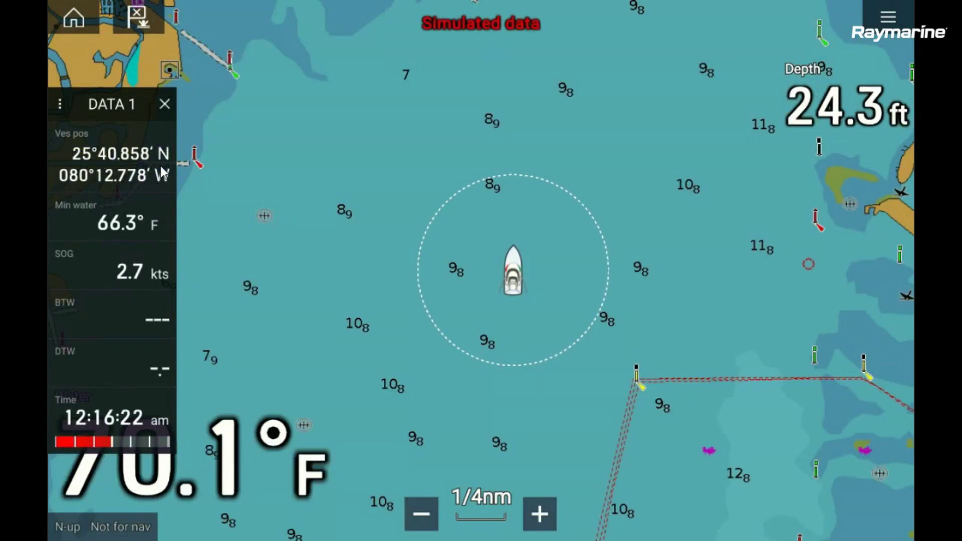
left_click_drag(164, 238, 132, 225)
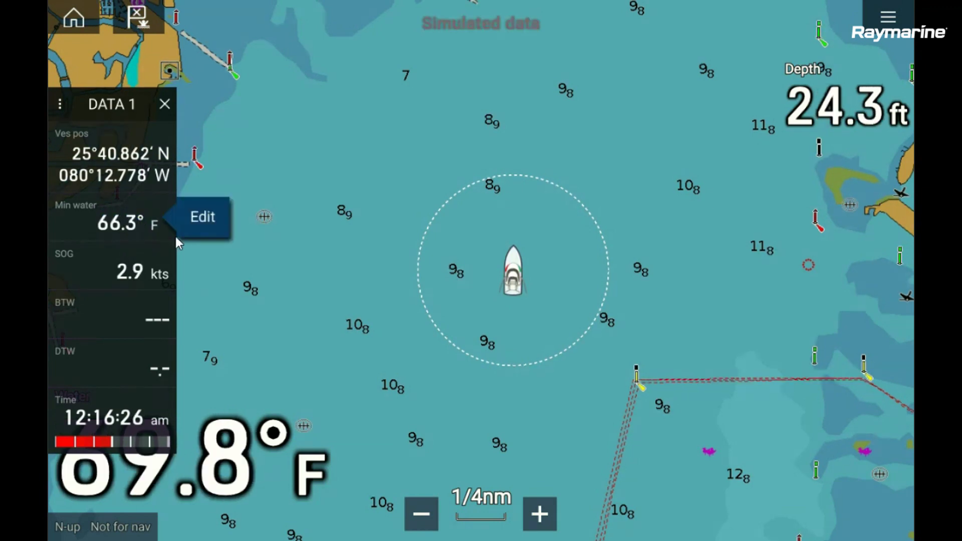
Step: Replace Min water in the DATA 1 sidebar with Heading > Heading, then return home
left_click(214, 215)
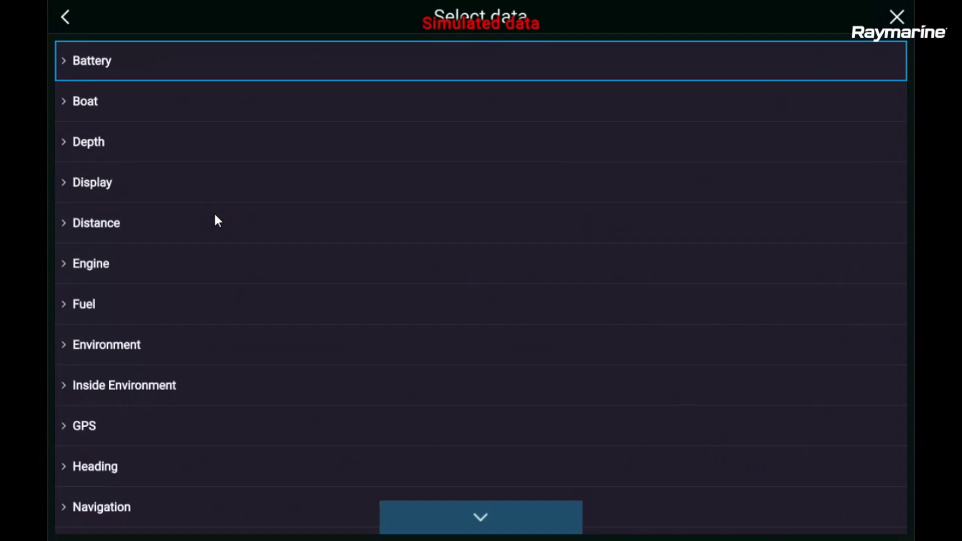
left_click(82, 467)
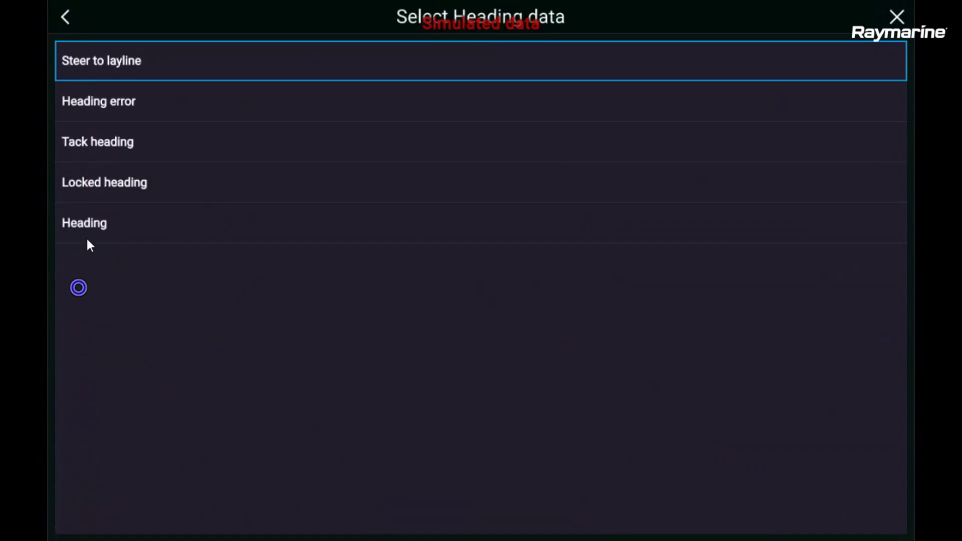
left_click(84, 198)
left_click(79, 217)
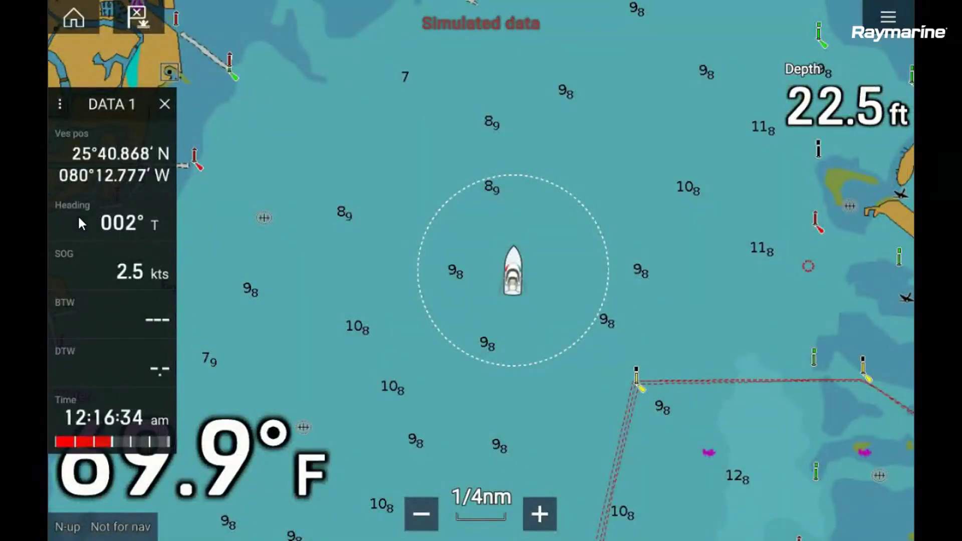
left_click(141, 138)
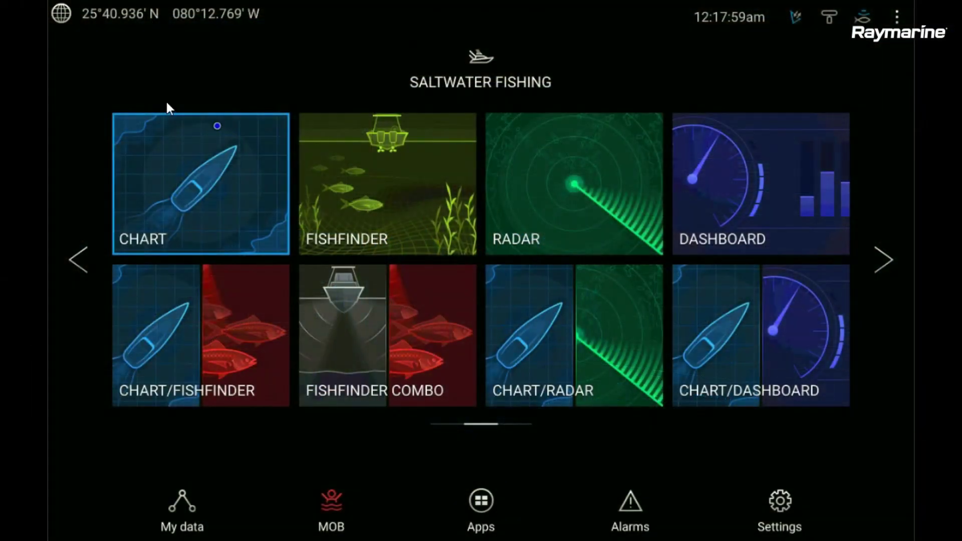
Step: On the dashboard's BIDATA page, change the SOG field to Heading > Heading
left_click(733, 171)
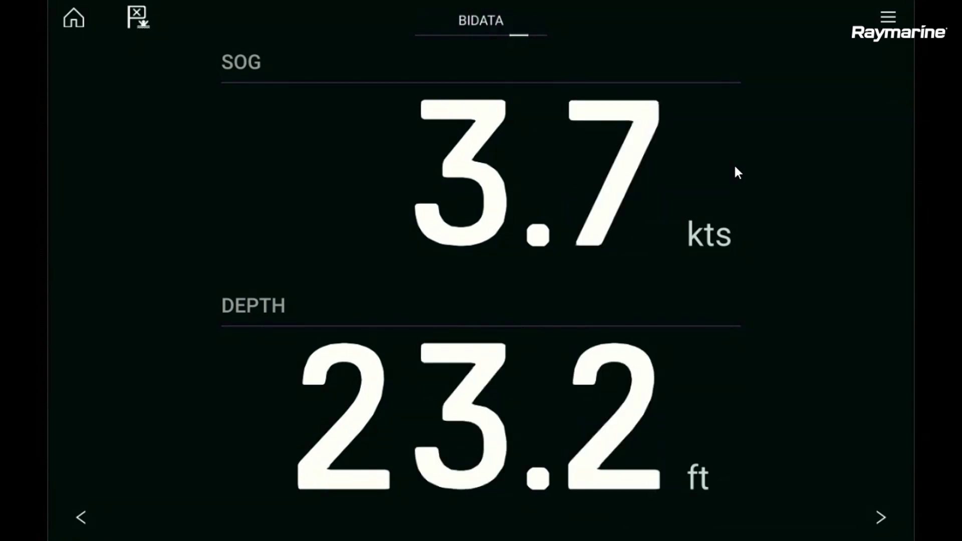
left_click(670, 161)
left_click(623, 181)
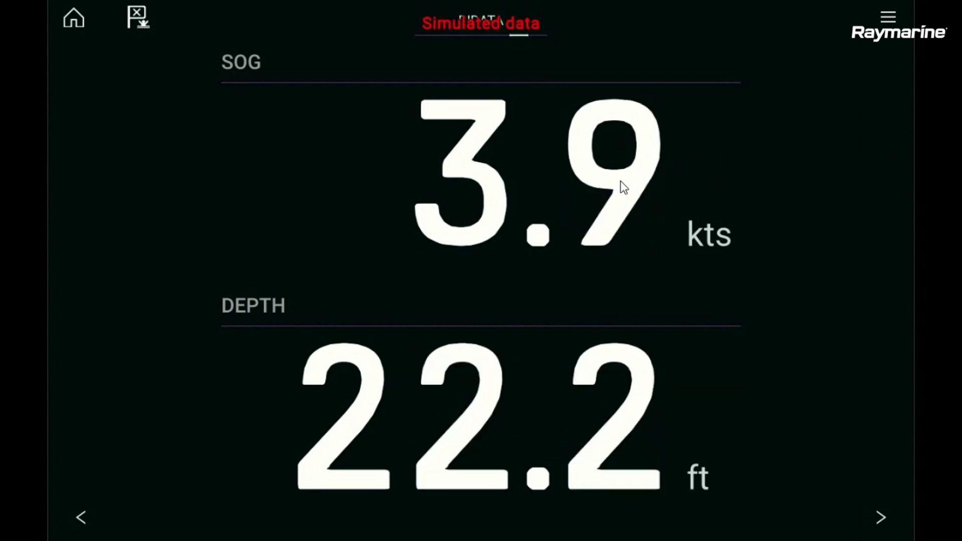
left_click(620, 182)
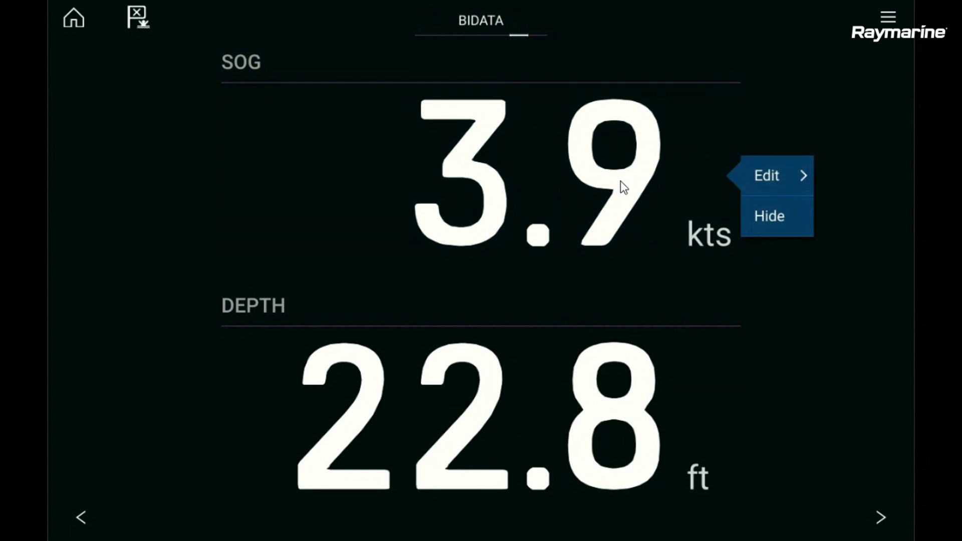
left_click(779, 170)
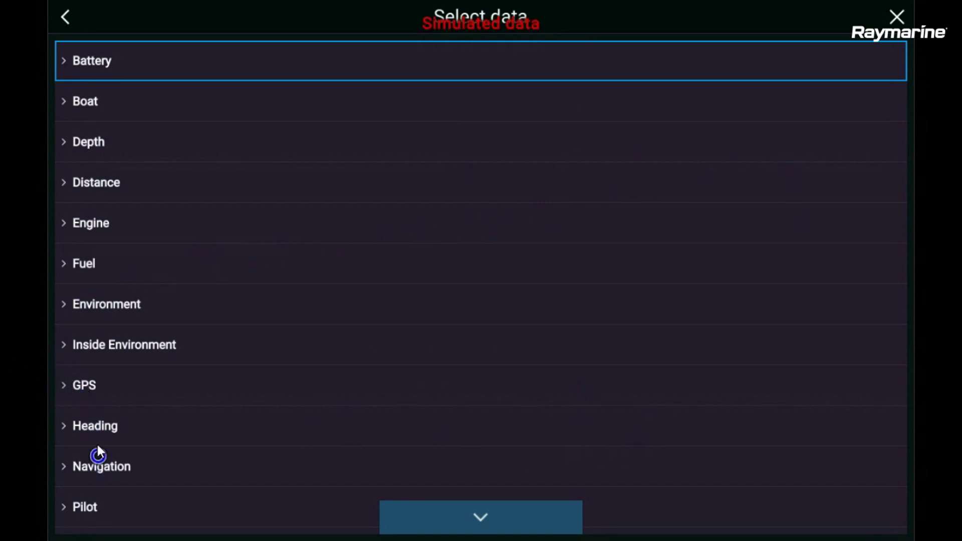
left_click(98, 428)
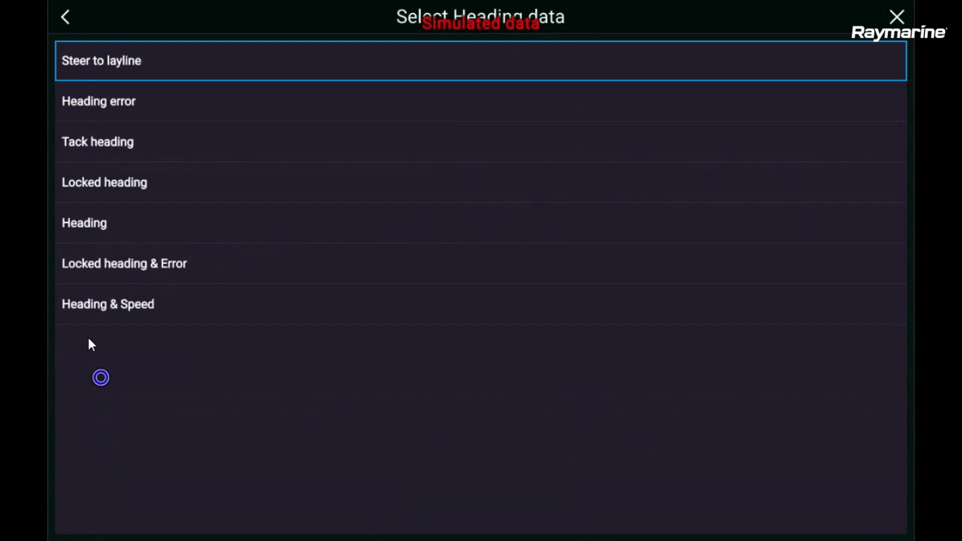
left_click(92, 222)
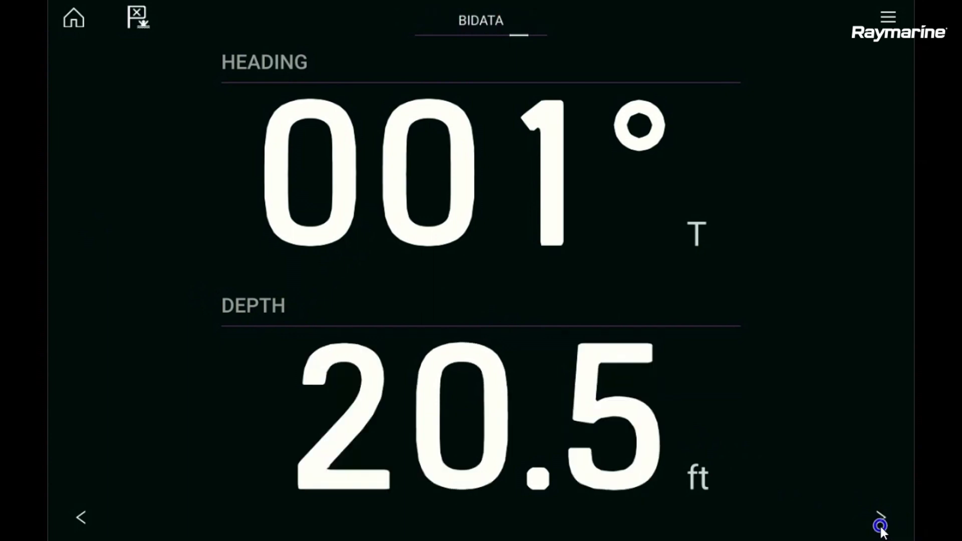
Step: Advance past the Time and Engines pages to NAVIGATION and select the TACK HDG tile
left_click(880, 525)
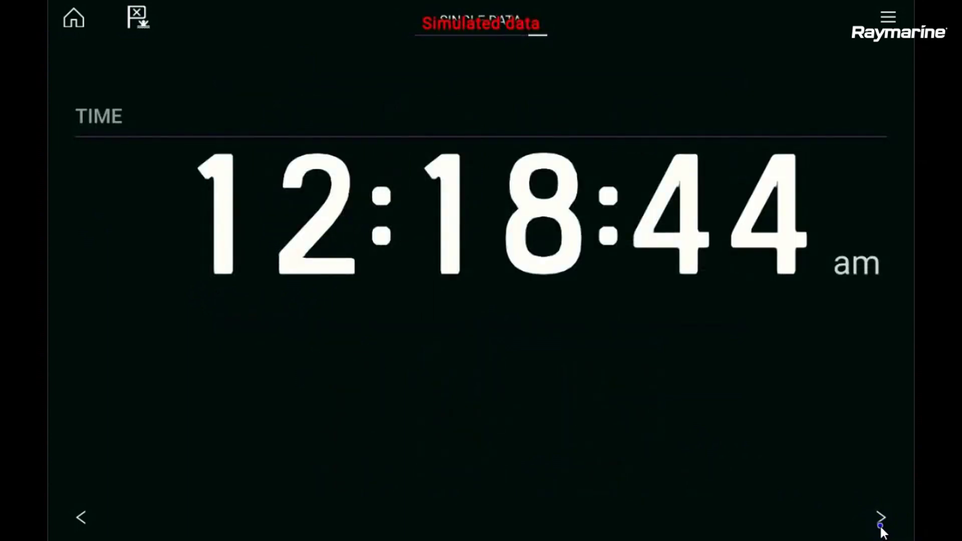
left_click(882, 519)
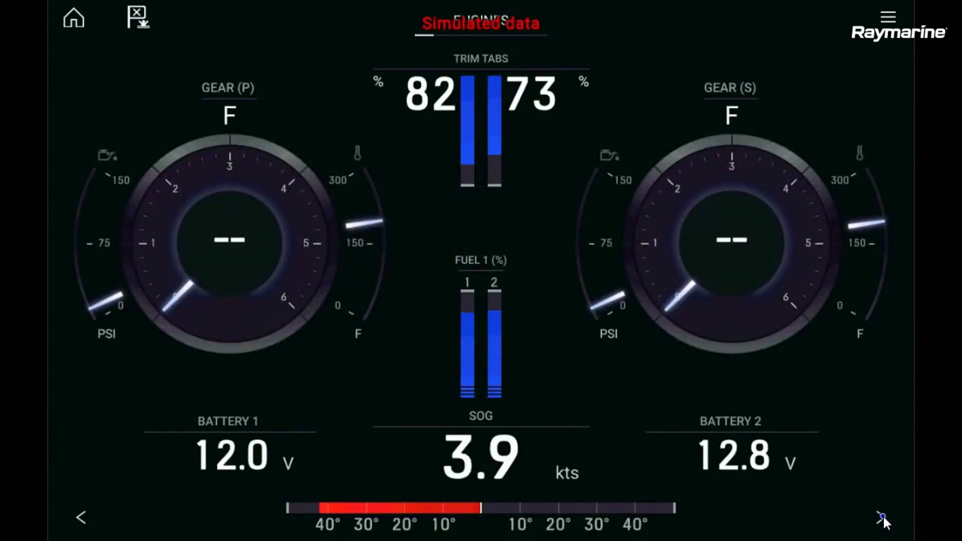
left_click(882, 519)
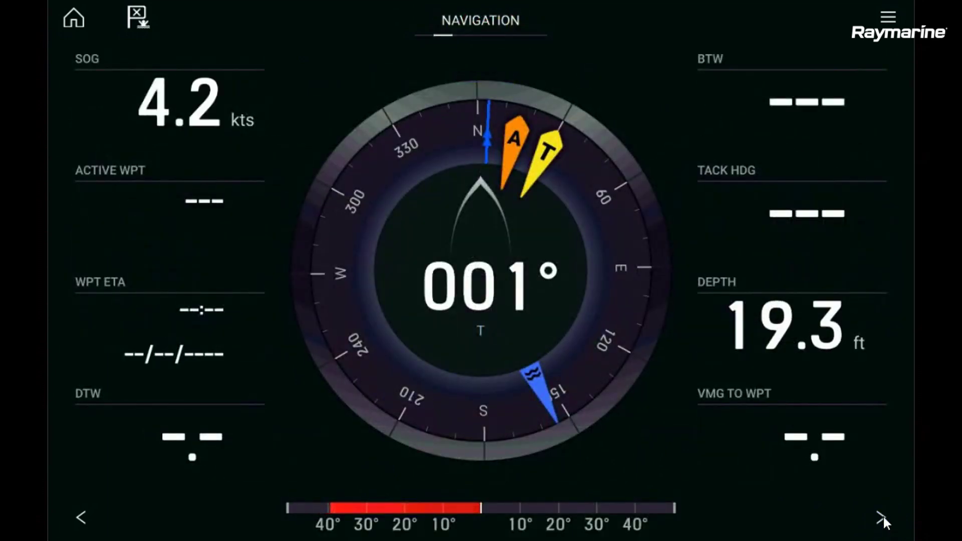
left_click_drag(832, 431, 826, 110)
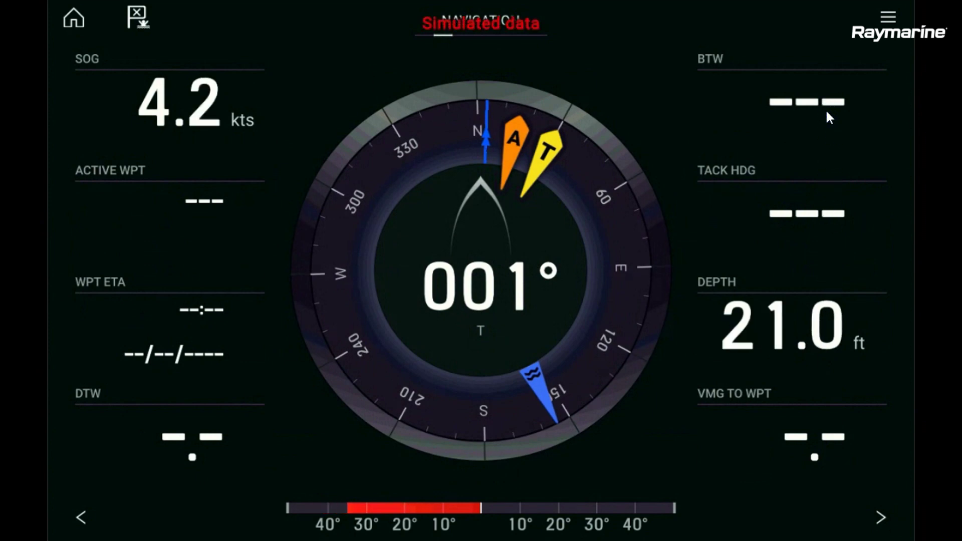
left_click_drag(836, 189, 805, 215)
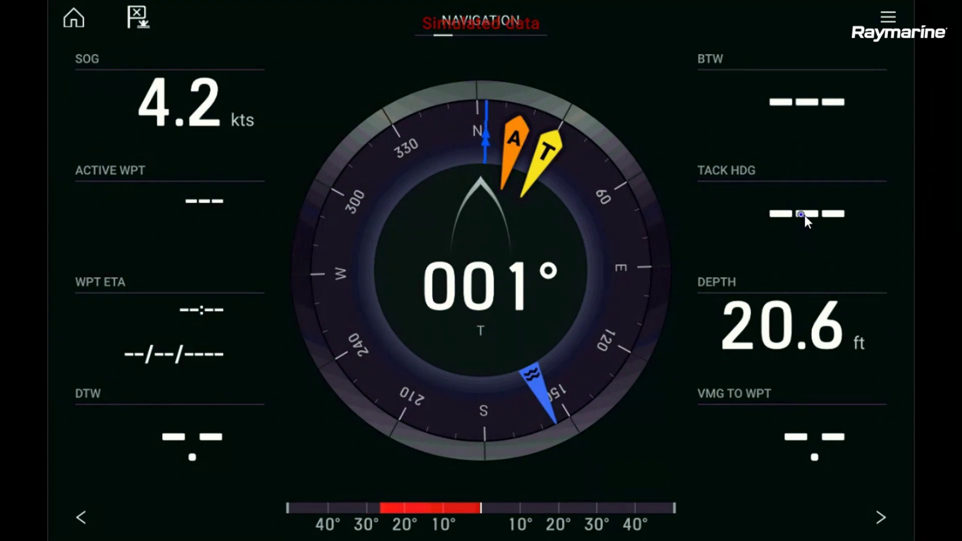
left_click(799, 216)
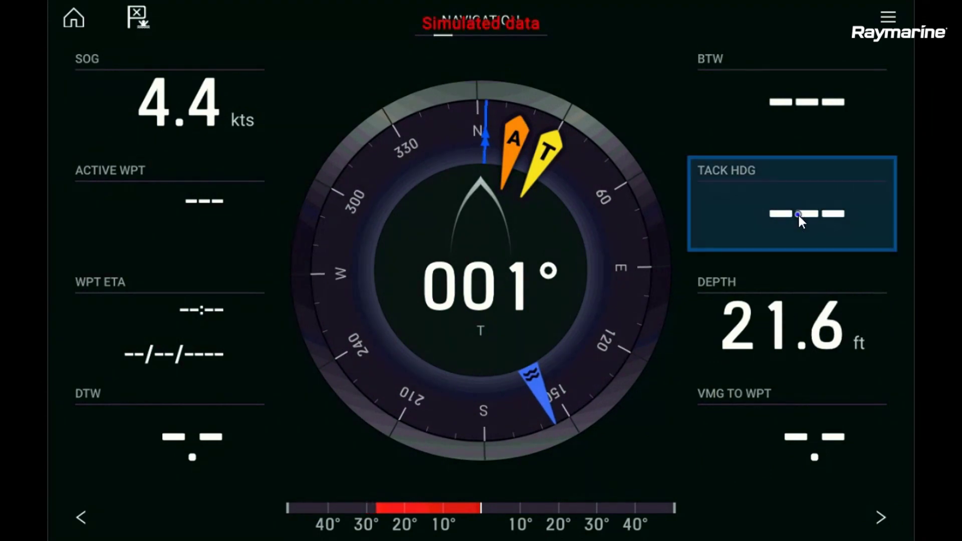
Step: Change the NAVIGATION page's TACK HDG field to show Depth > Depth
left_click(797, 214)
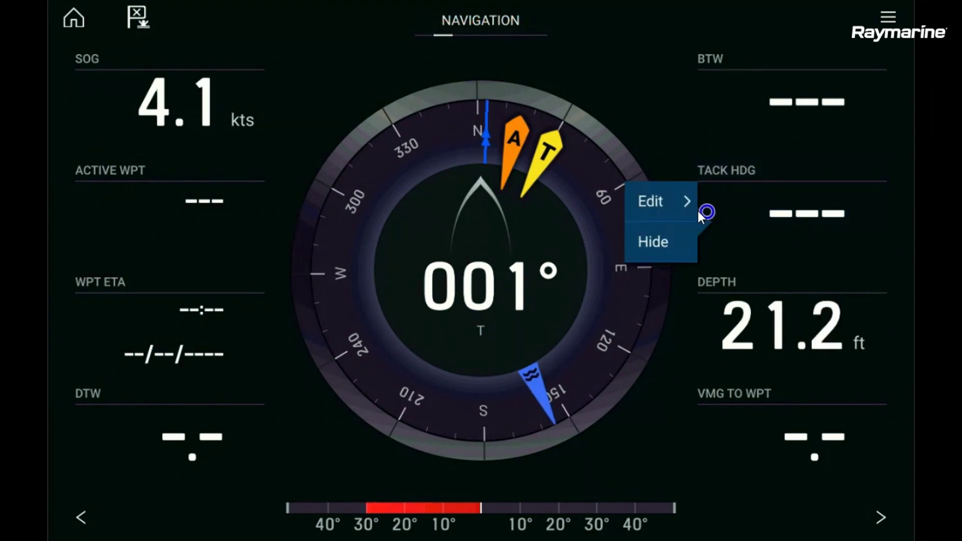
left_click(679, 209)
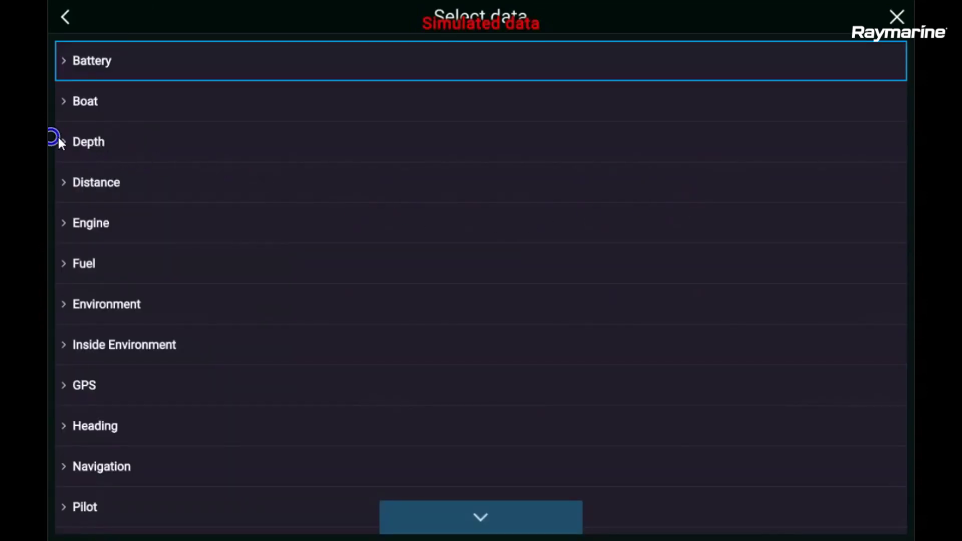
left_click(77, 140)
left_click(83, 142)
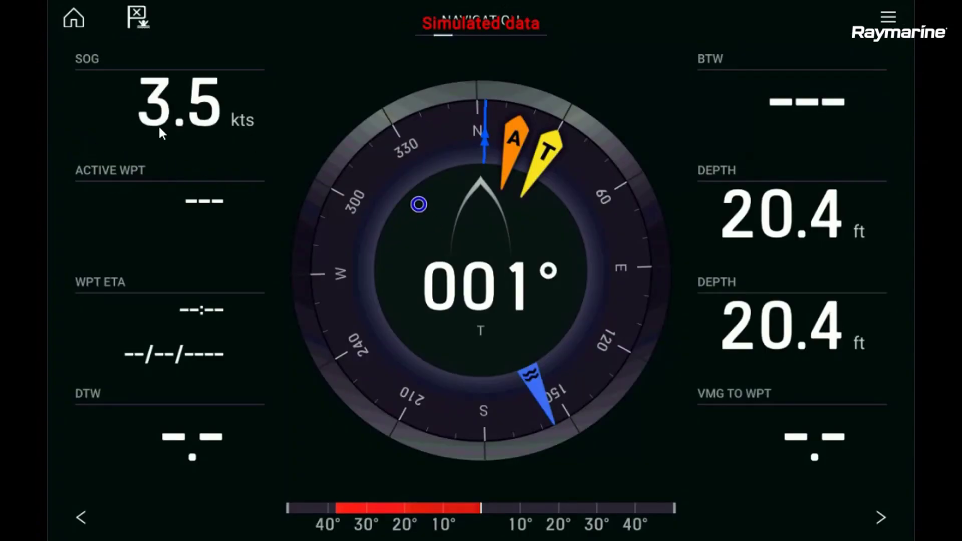